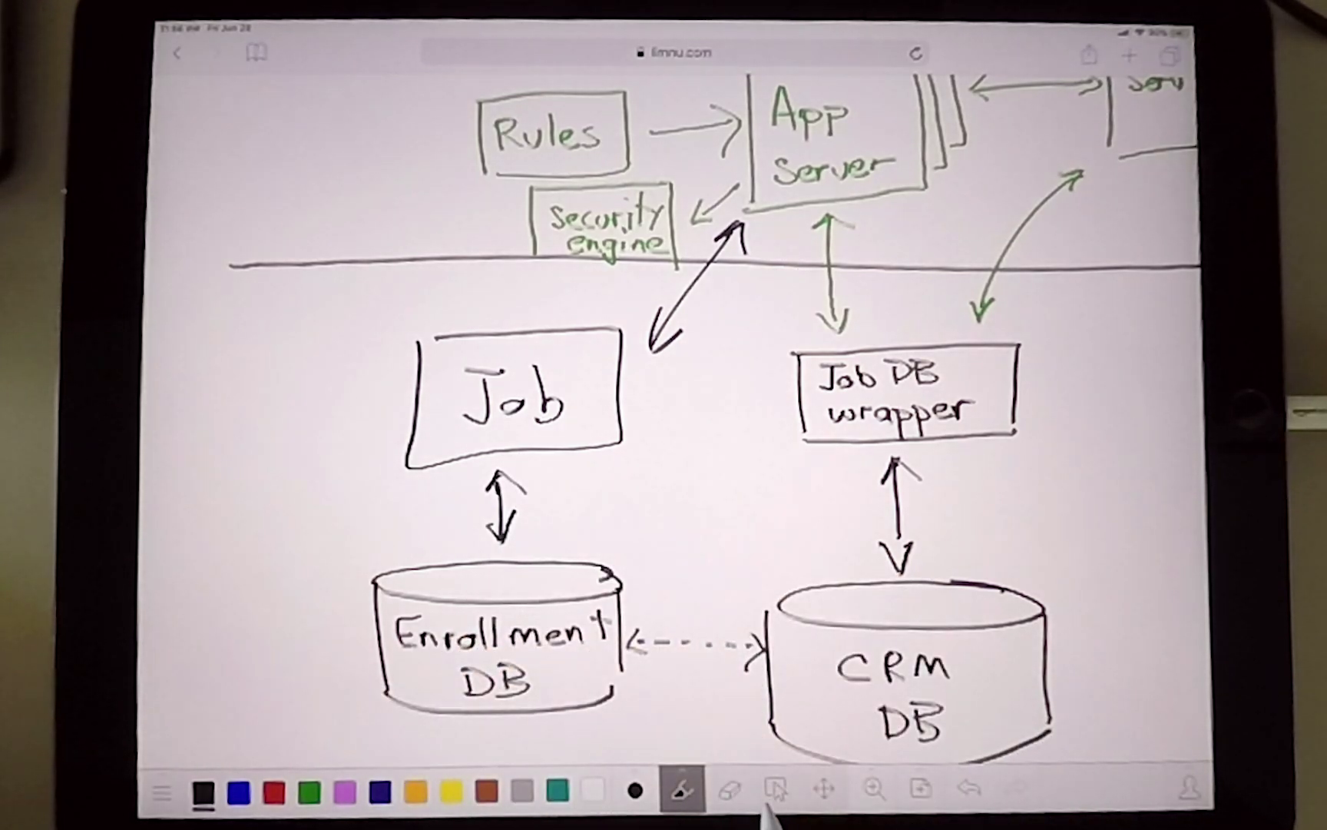
Erase the double arrow between Job DB wrapper and CRM DB with the eraser
{"action": "left_click", "coordinate": [729, 788]}
{"action": "left_click_drag", "start_coordinate": [897, 461], "coordinate": [897, 571]}
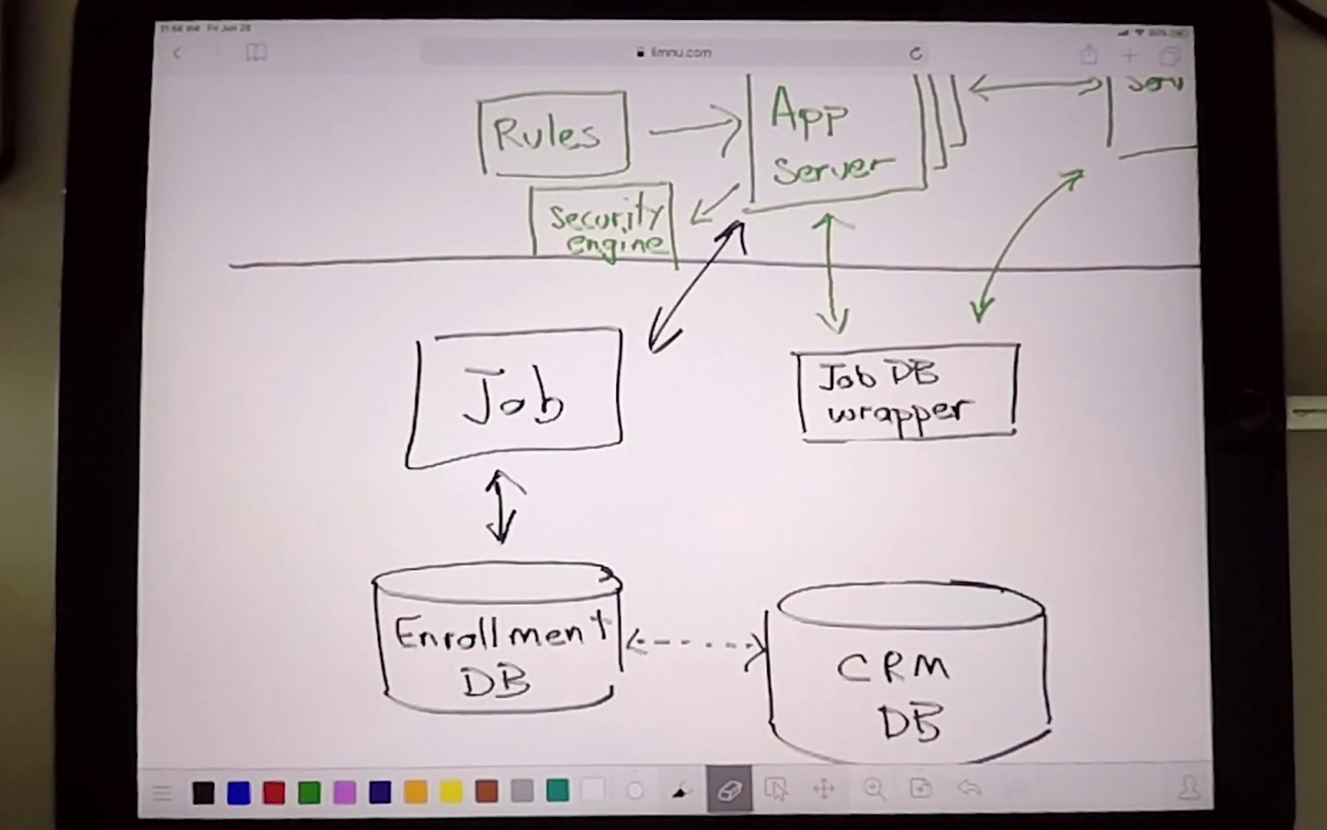
{"action": "scroll", "coordinate": [726, 467], "scroll_direction": "down", "scroll_amount": 5}
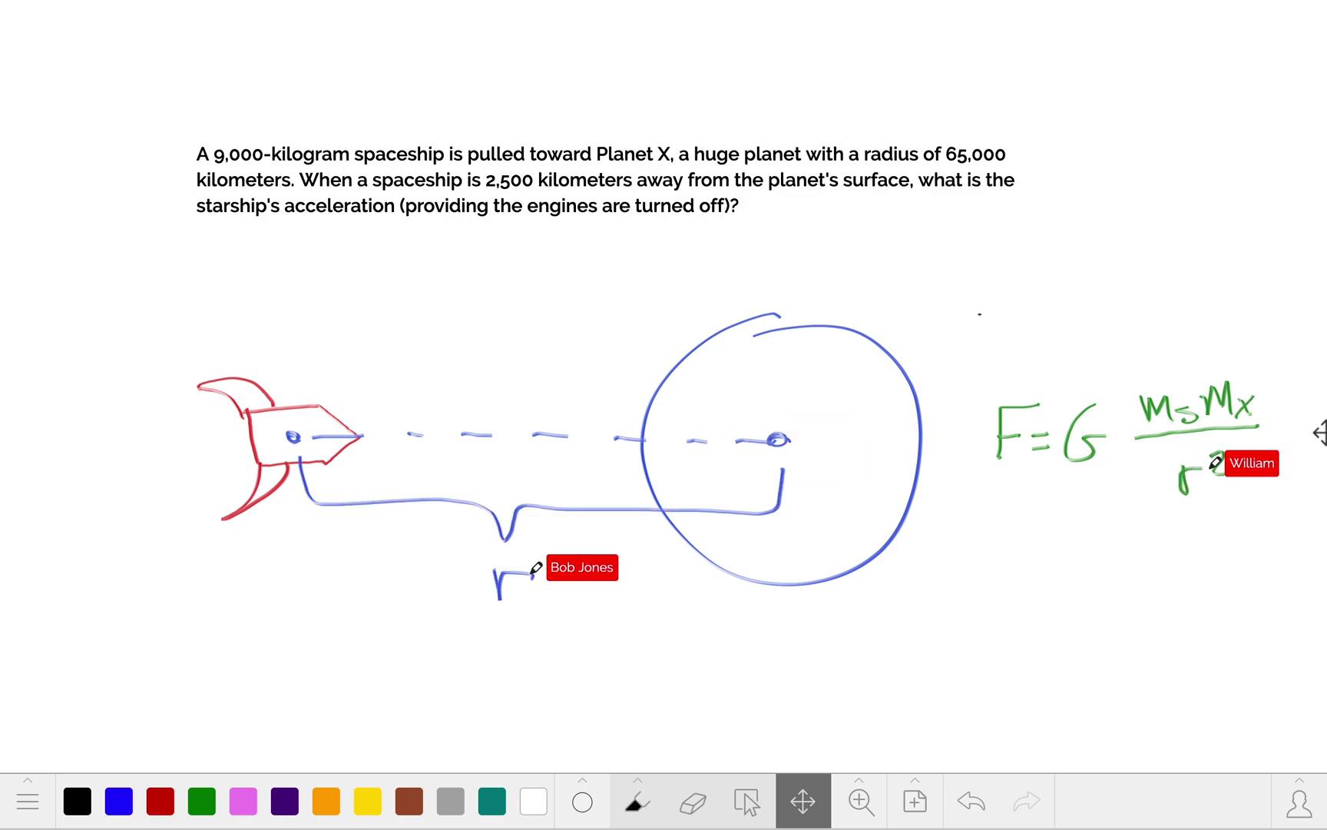
{"action": "scroll", "coordinate": [782, 436], "scroll_direction": "down", "scroll_amount": 3}
{"action": "scroll", "coordinate": [782, 435], "scroll_direction": "down", "scroll_amount": 2}
{"action": "scroll", "coordinate": [782, 436], "scroll_direction": "down", "scroll_amount": 2}
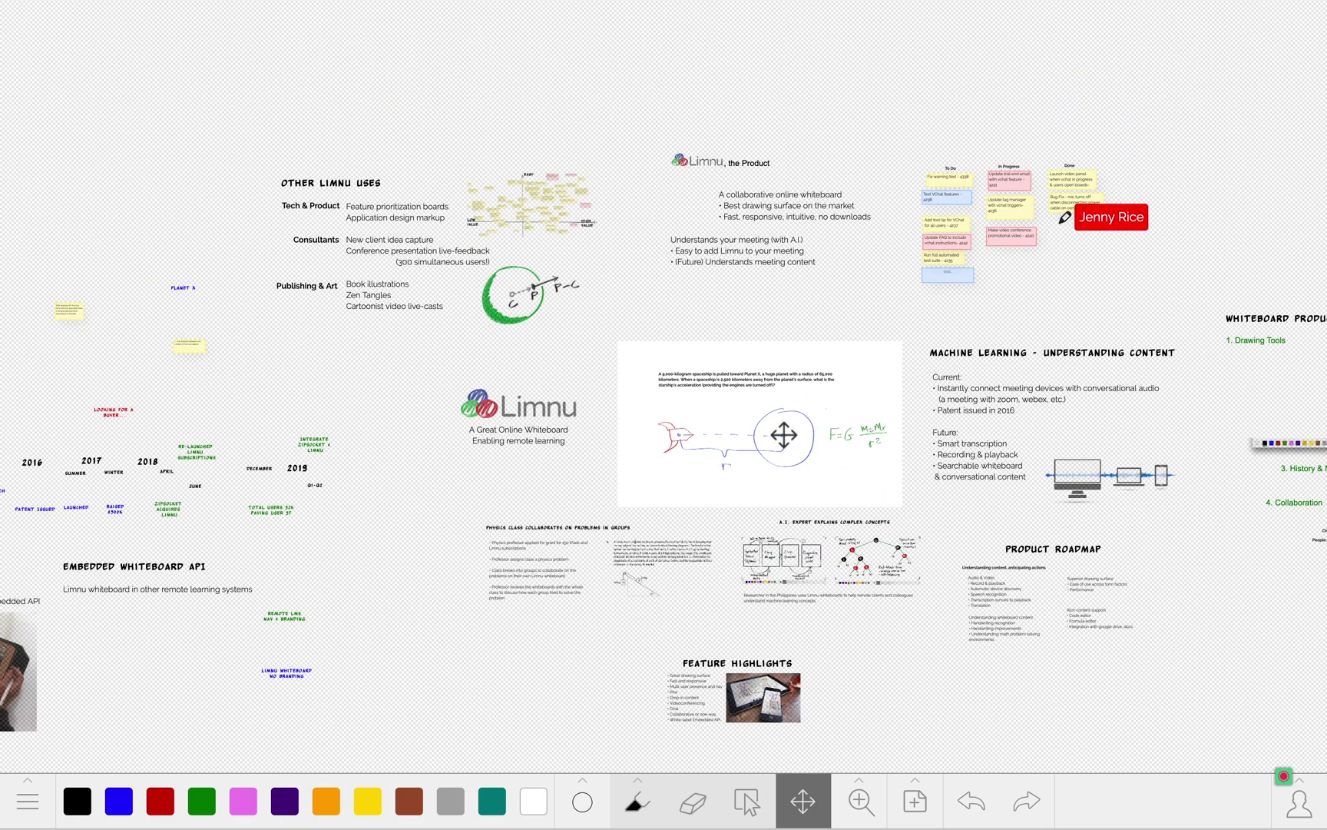
Pan the board view over toward the kanban sprint board
{"action": "left_click_drag", "start_coordinate": [887, 361], "coordinate": [660, 474]}
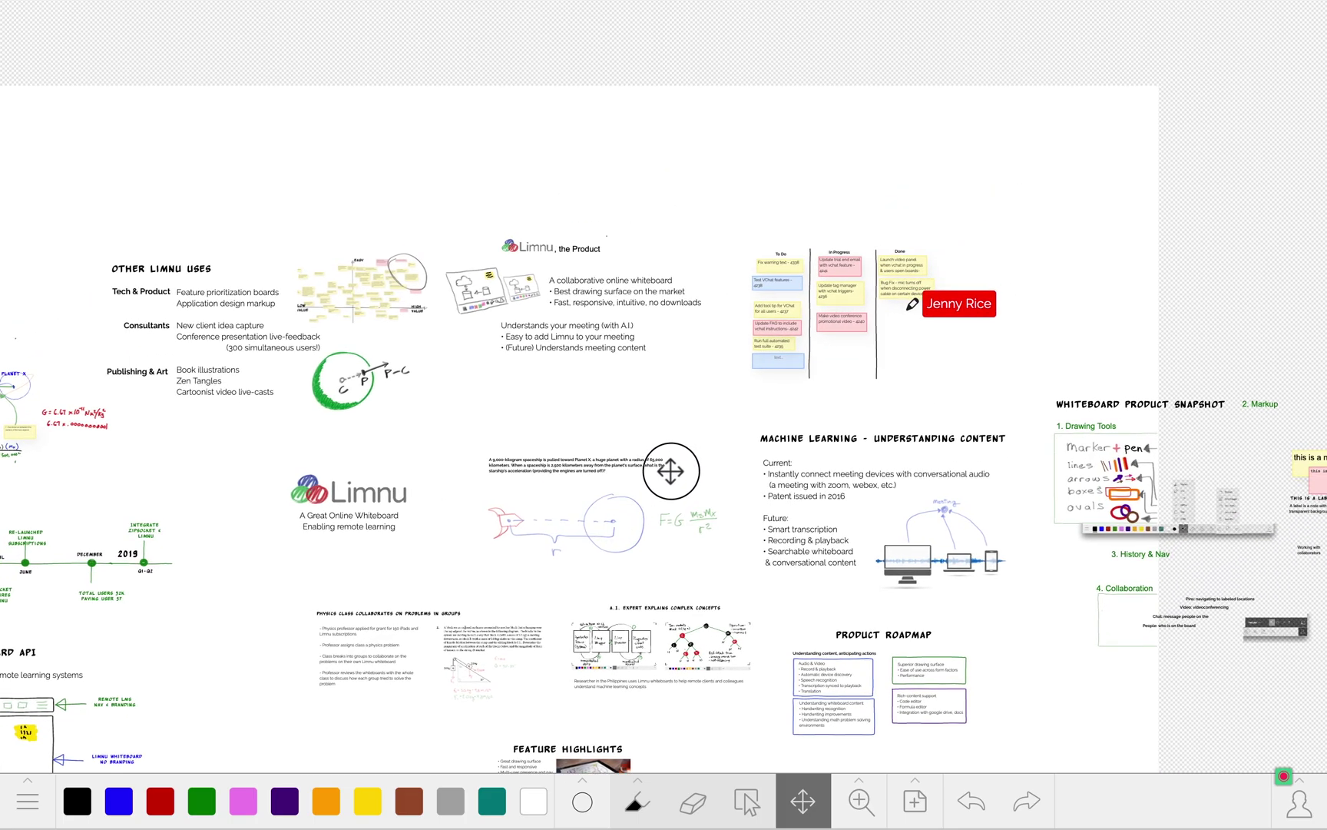
{"action": "scroll", "coordinate": [790, 353], "scroll_direction": "up", "scroll_amount": 2}
{"action": "scroll", "coordinate": [790, 352], "scroll_direction": "up", "scroll_amount": 2}
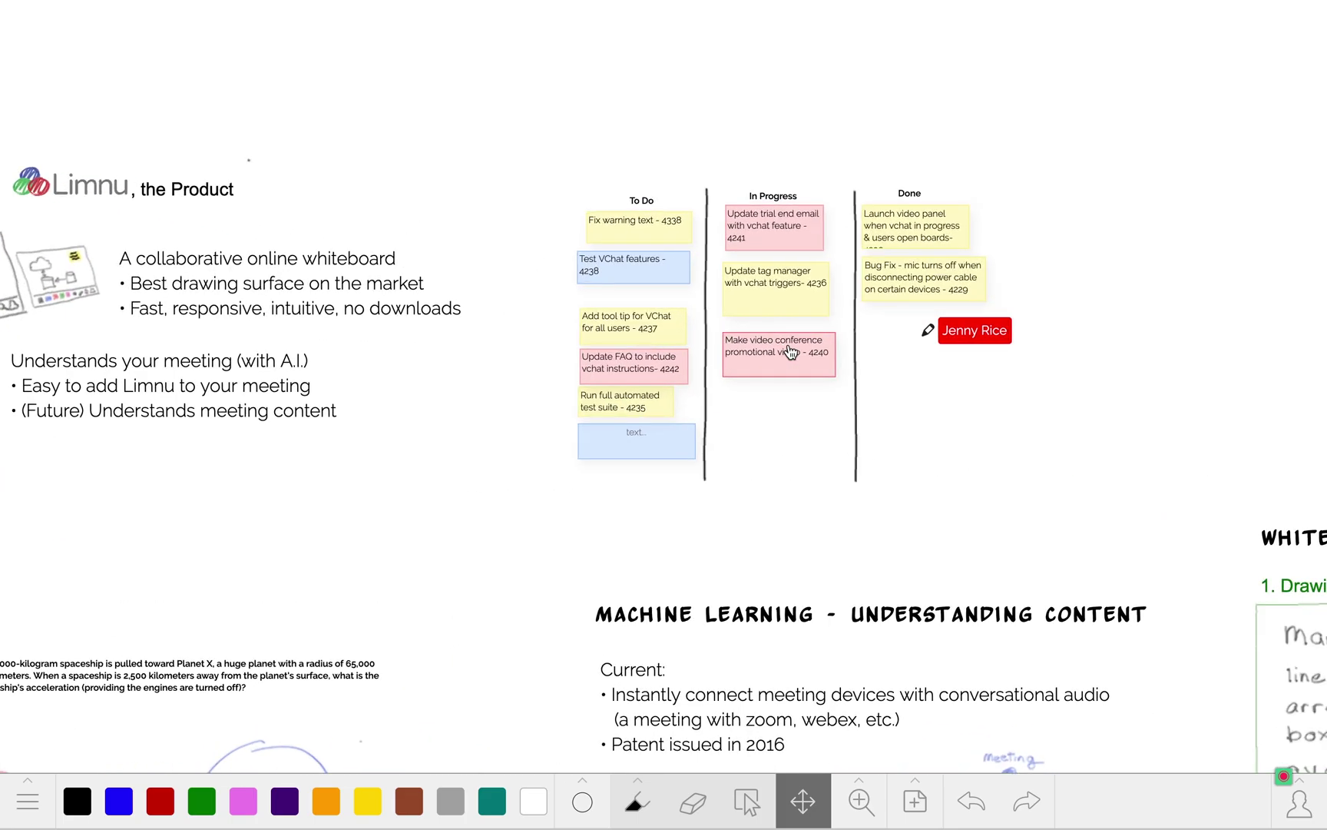
{"action": "scroll", "coordinate": [791, 354], "scroll_direction": "up", "scroll_amount": 1}
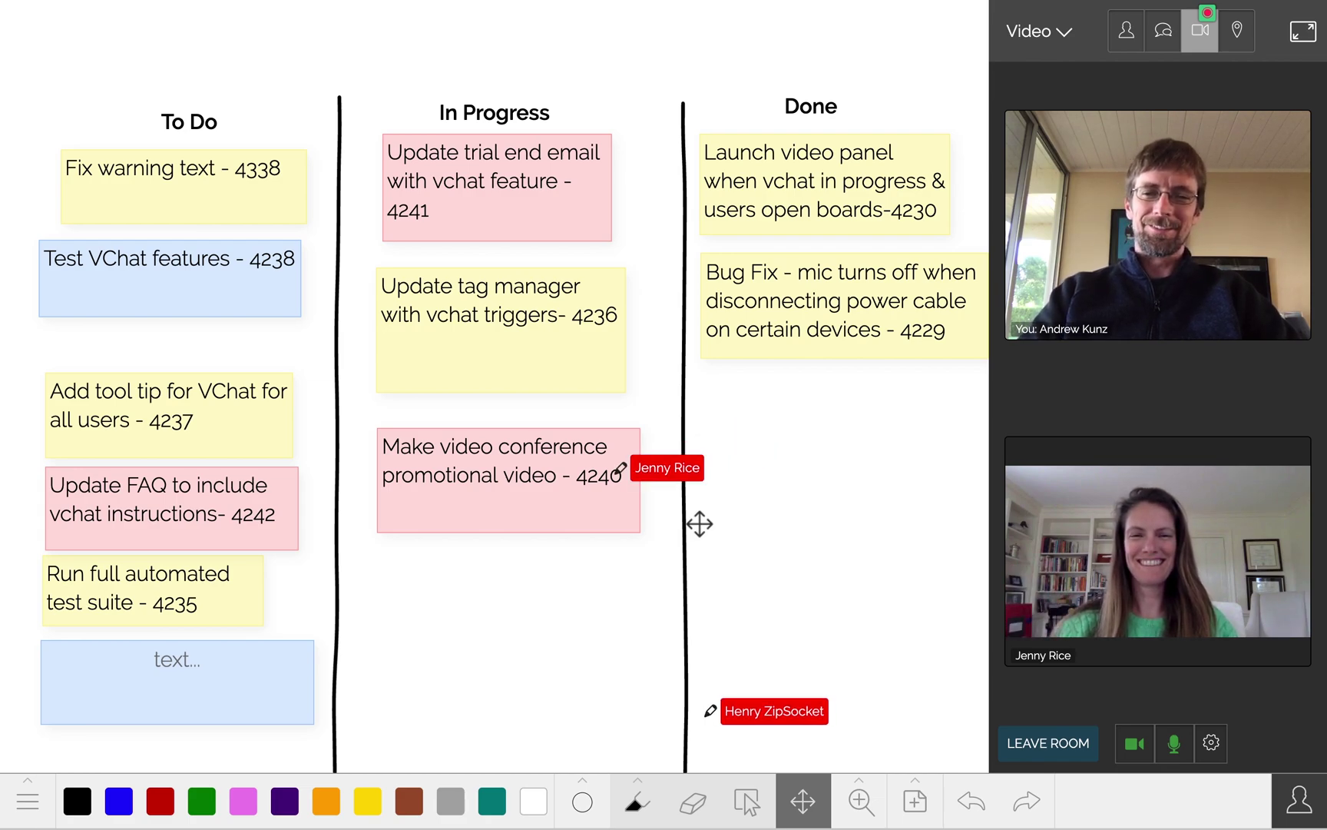
Start editing the blank blue To Do sticky note for the FAQ task
{"action": "left_click", "coordinate": [171, 679]}
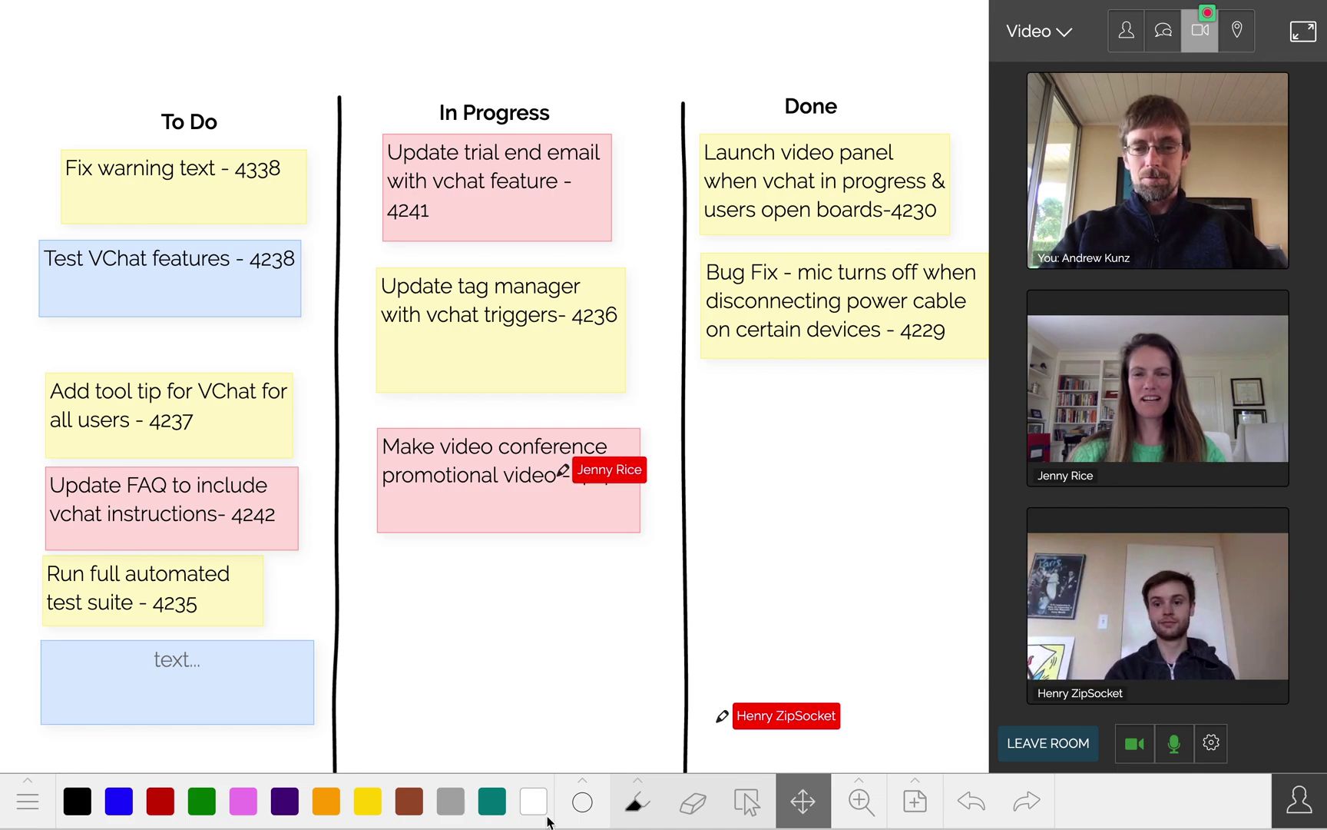
{"action": "left_click", "coordinate": [747, 800]}
{"action": "left_click", "coordinate": [154, 668]}
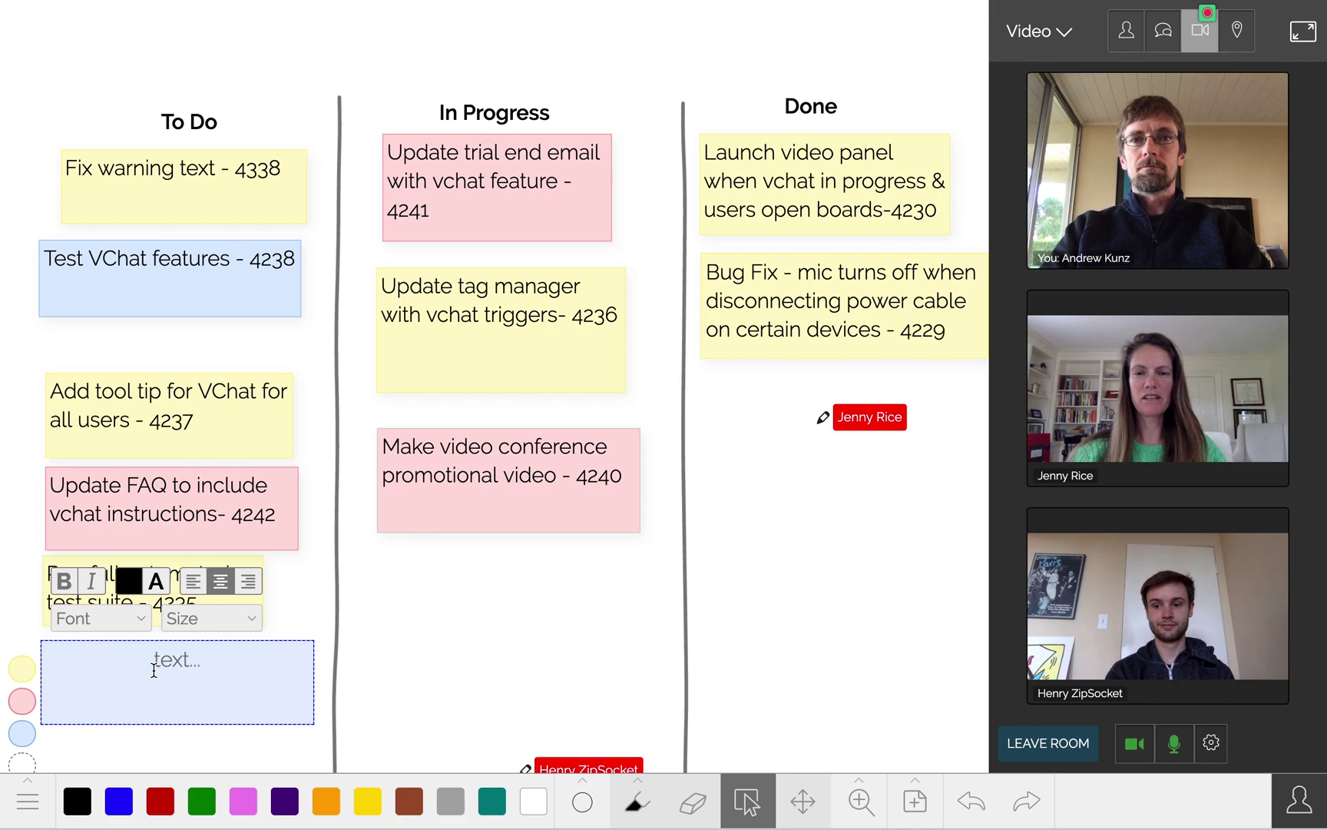
{"action": "type", "text": "Update FA"}
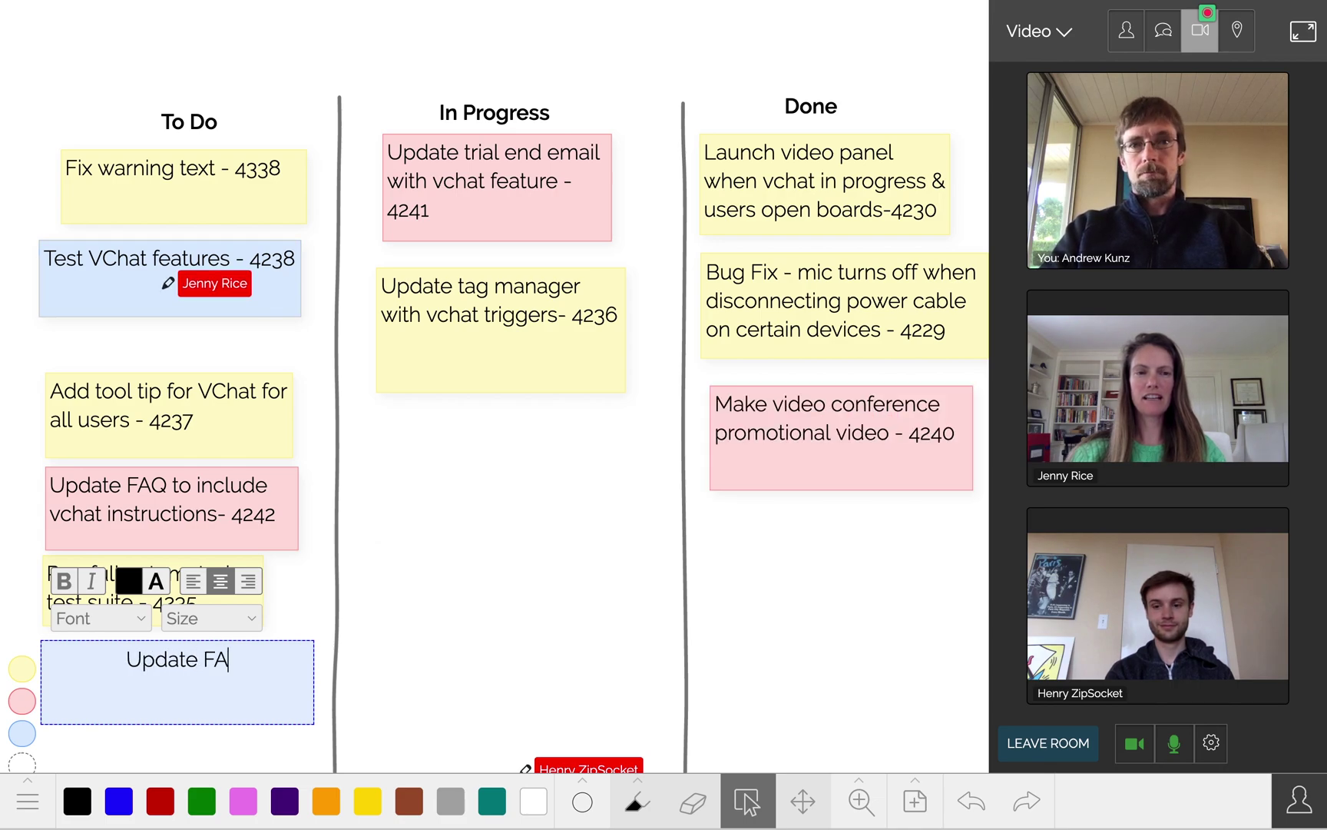
{"action": "type", "text": "Q to include"}
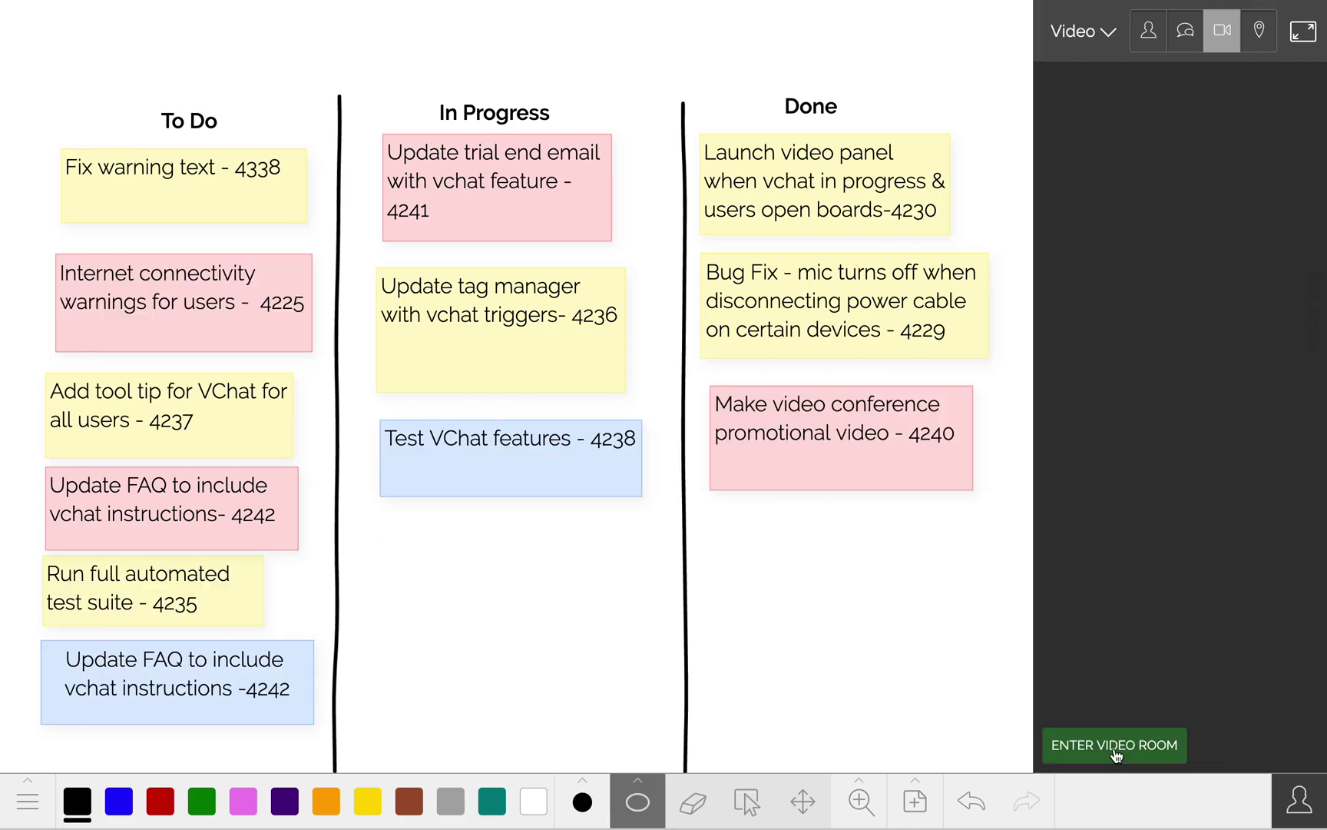
Jump through The Product, Machine Learning, Feature Highlights and product markup pins
{"action": "left_click", "coordinate": [1260, 35]}
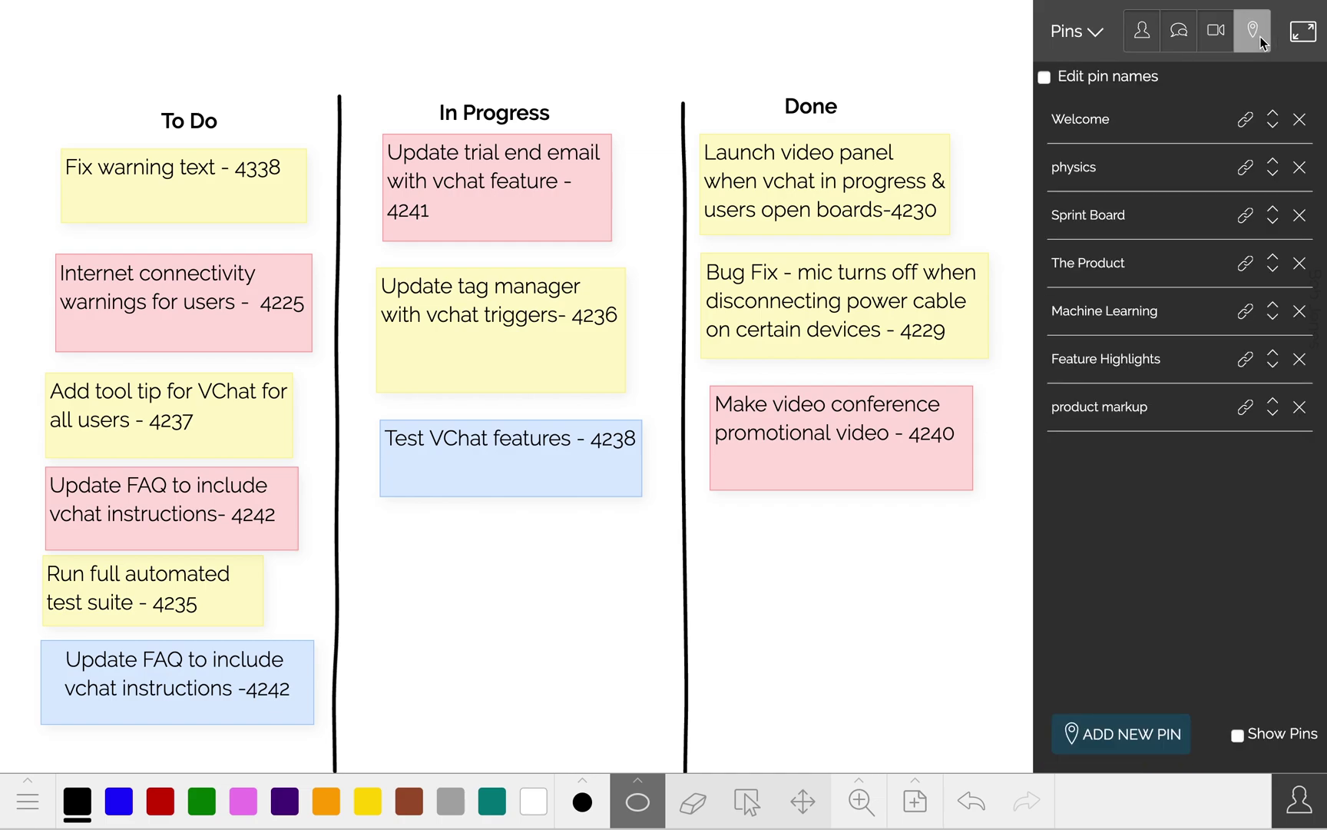
{"action": "left_click", "coordinate": [1130, 262]}
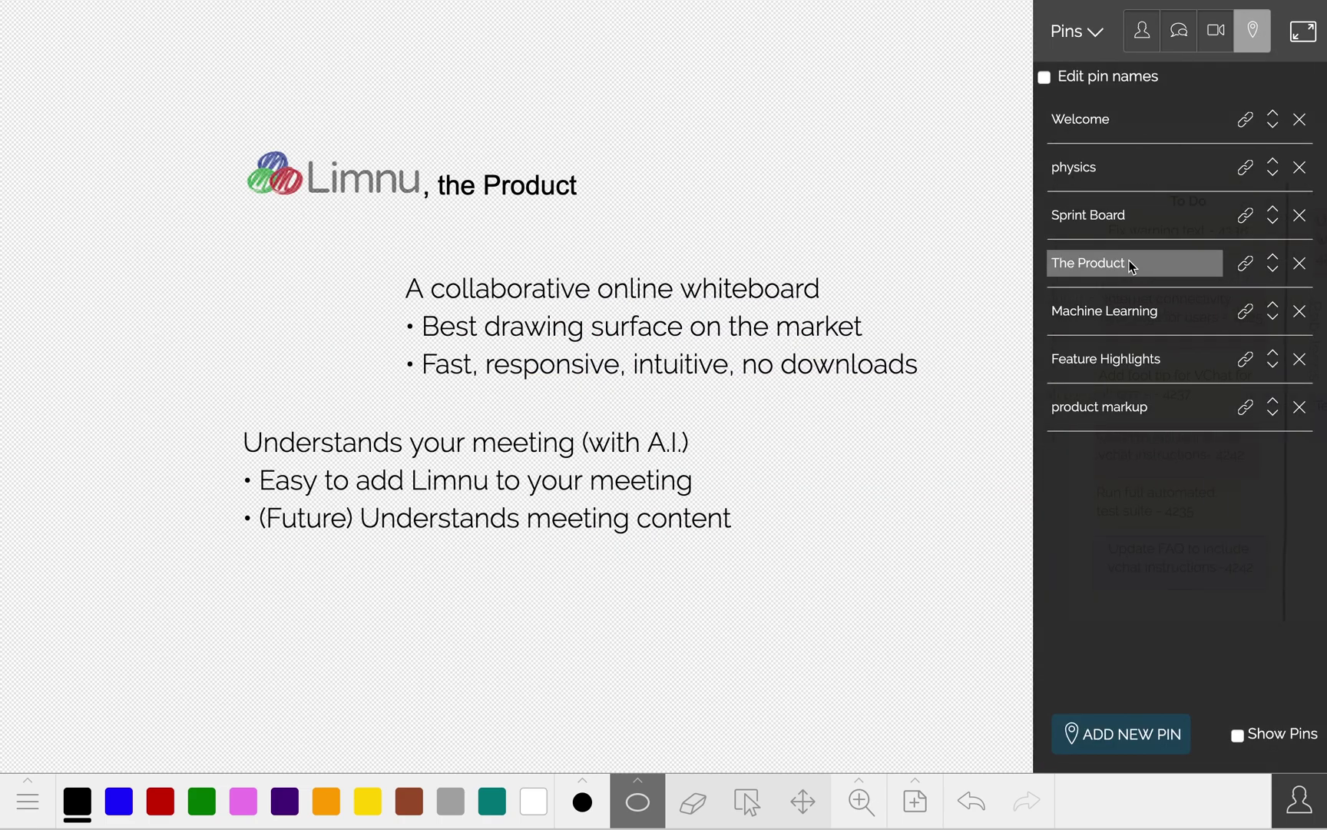
{"action": "left_click", "coordinate": [1128, 323]}
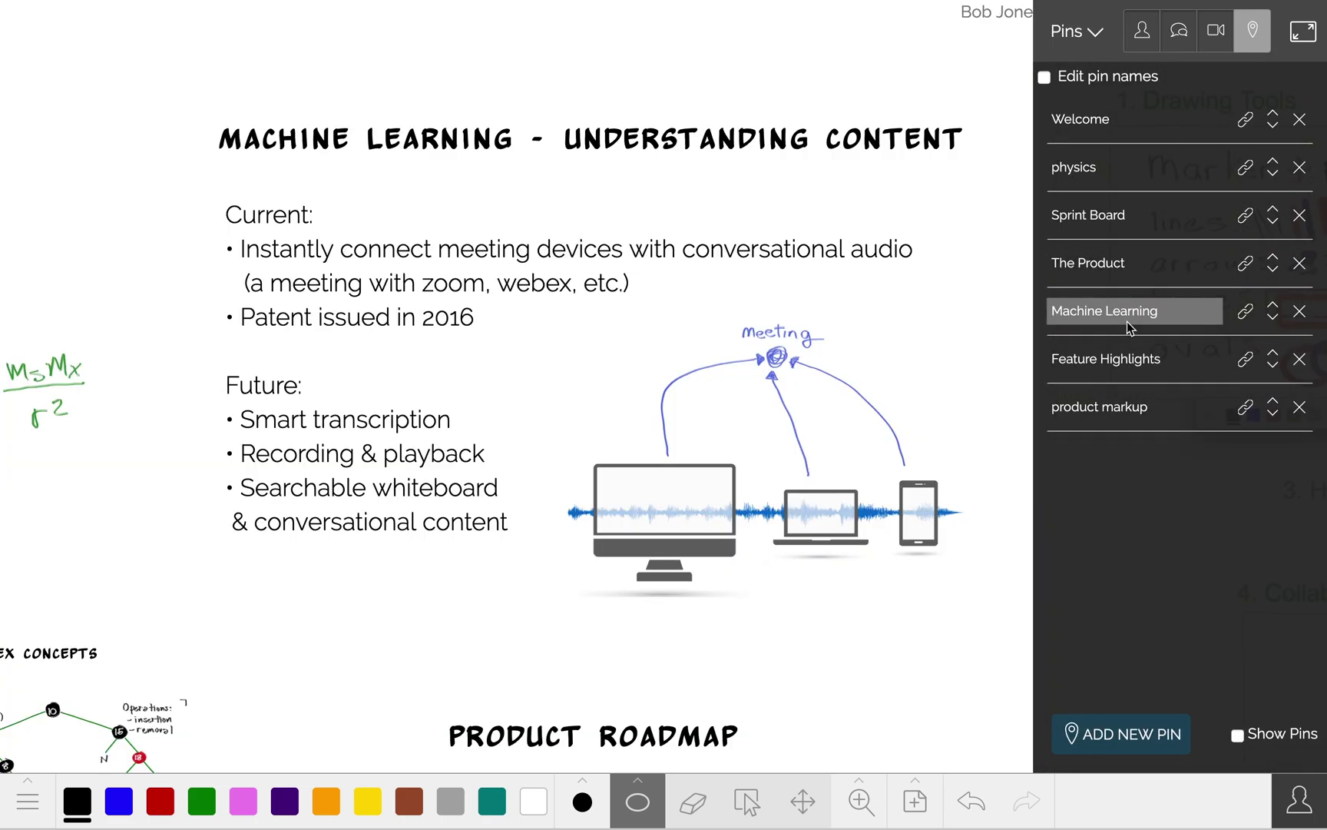
{"action": "left_click", "coordinate": [1127, 357]}
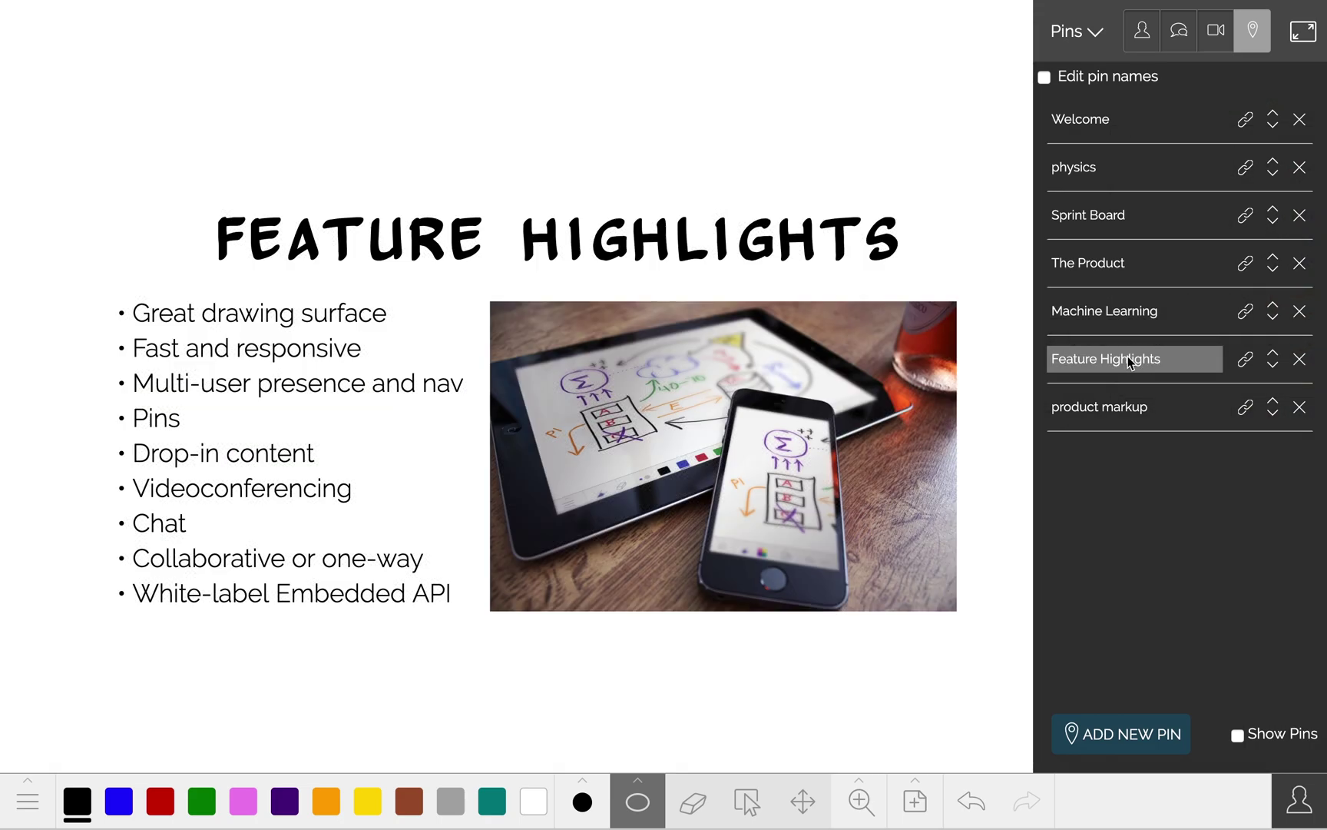
{"action": "left_click", "coordinate": [1116, 411]}
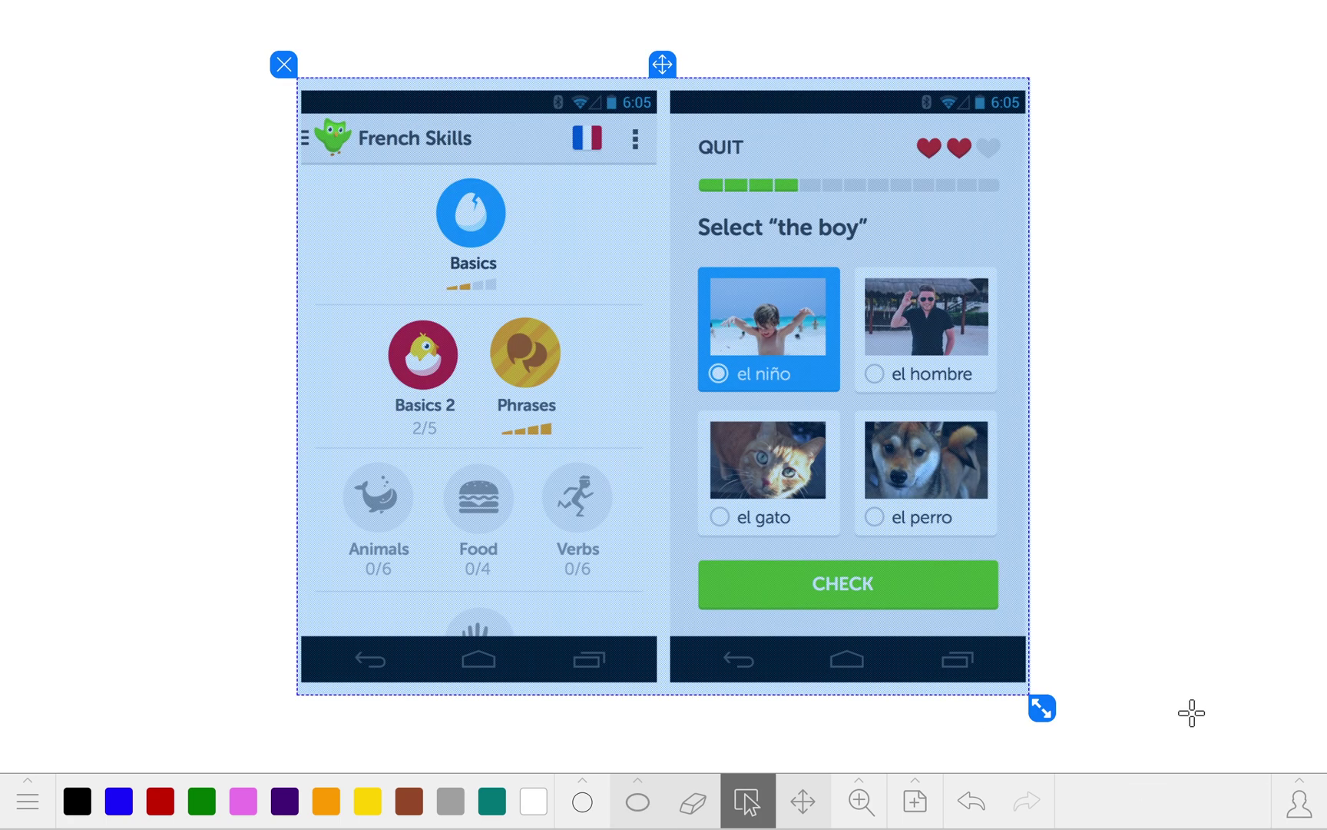
Move the French Skills app screenshot to the board's left side and deselect it
{"action": "left_click_drag", "start_coordinate": [734, 151], "coordinate": [488, 155]}
{"action": "left_click", "coordinate": [1031, 283]}
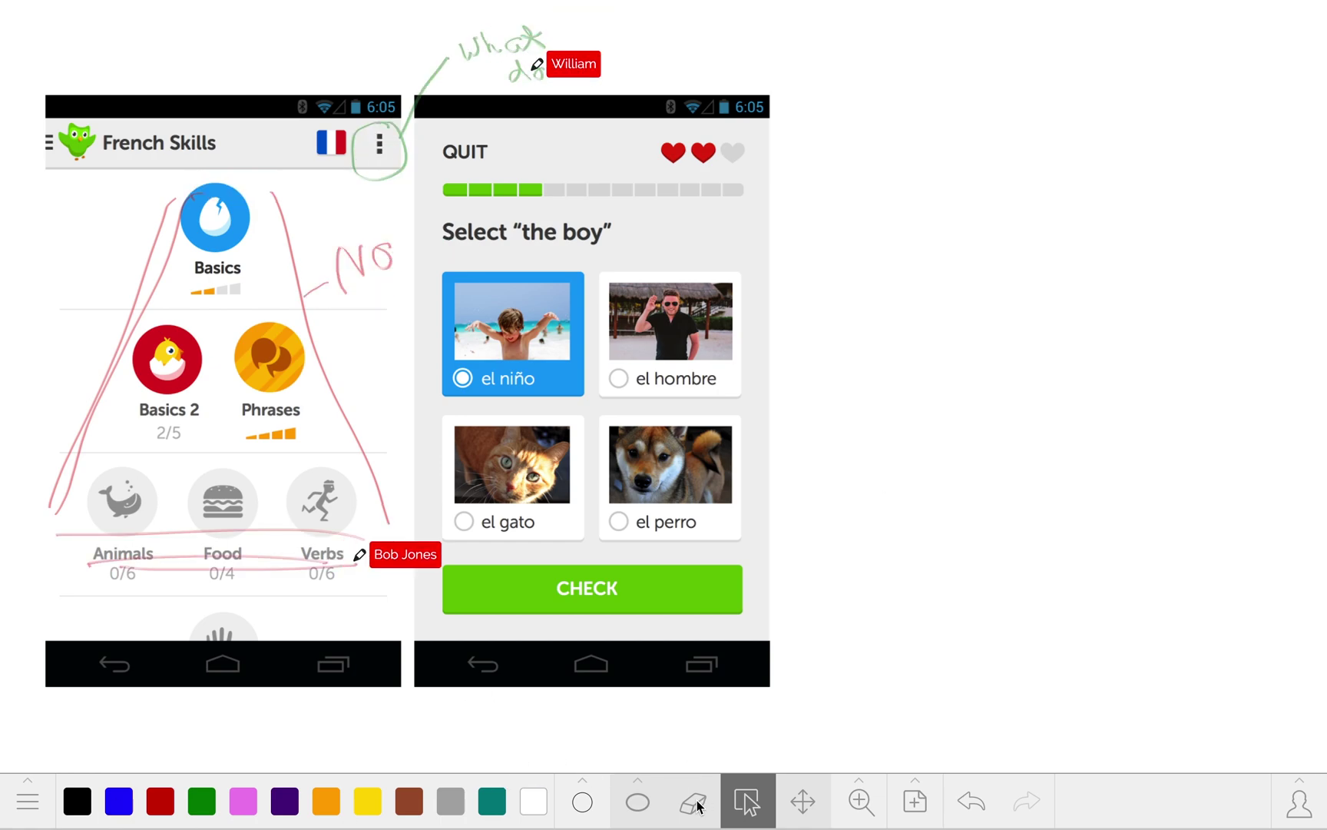
{"action": "left_click", "coordinate": [637, 800]}
Draw a phone outline box right of the screenshot and a small circle inside it
{"action": "left_click", "coordinate": [623, 694]}
{"action": "mouse_move", "coordinate": [816, 98]}
{"action": "left_mouse_down"}
{"action": "mouse_move", "coordinate": [1230, 686]}
{"action": "mouse_move", "coordinate": [1221, 149]}
{"action": "left_mouse_up"}
{"action": "left_click", "coordinate": [636, 800]}
{"action": "left_click", "coordinate": [623, 741]}
{"action": "left_click_drag", "start_coordinate": [890, 207], "coordinate": [947, 263]}
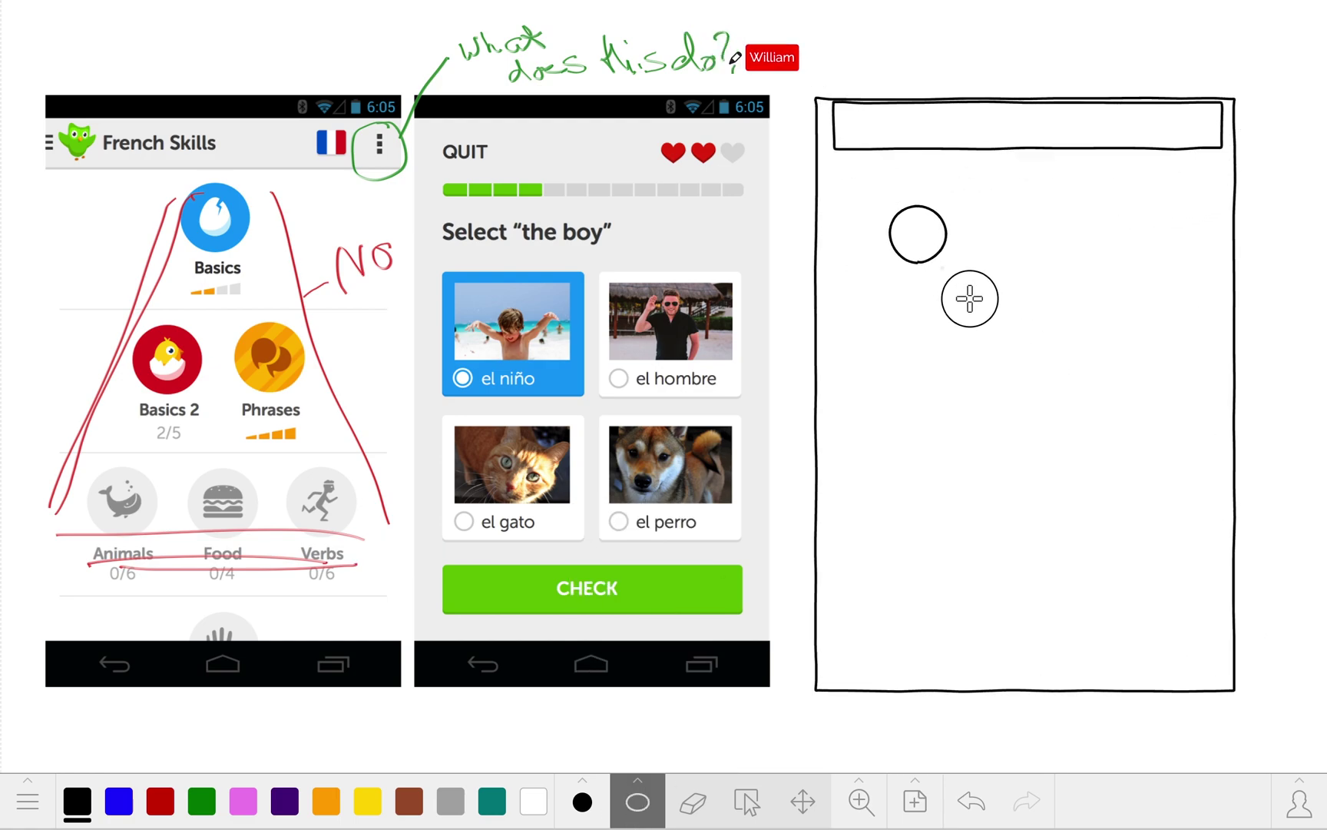
Enlarge the circle and duplicate it into a two-by-two grid of four circles
{"action": "key", "text": "s"}
{"action": "left_click_drag", "start_coordinate": [881, 199], "coordinate": [1061, 338]}
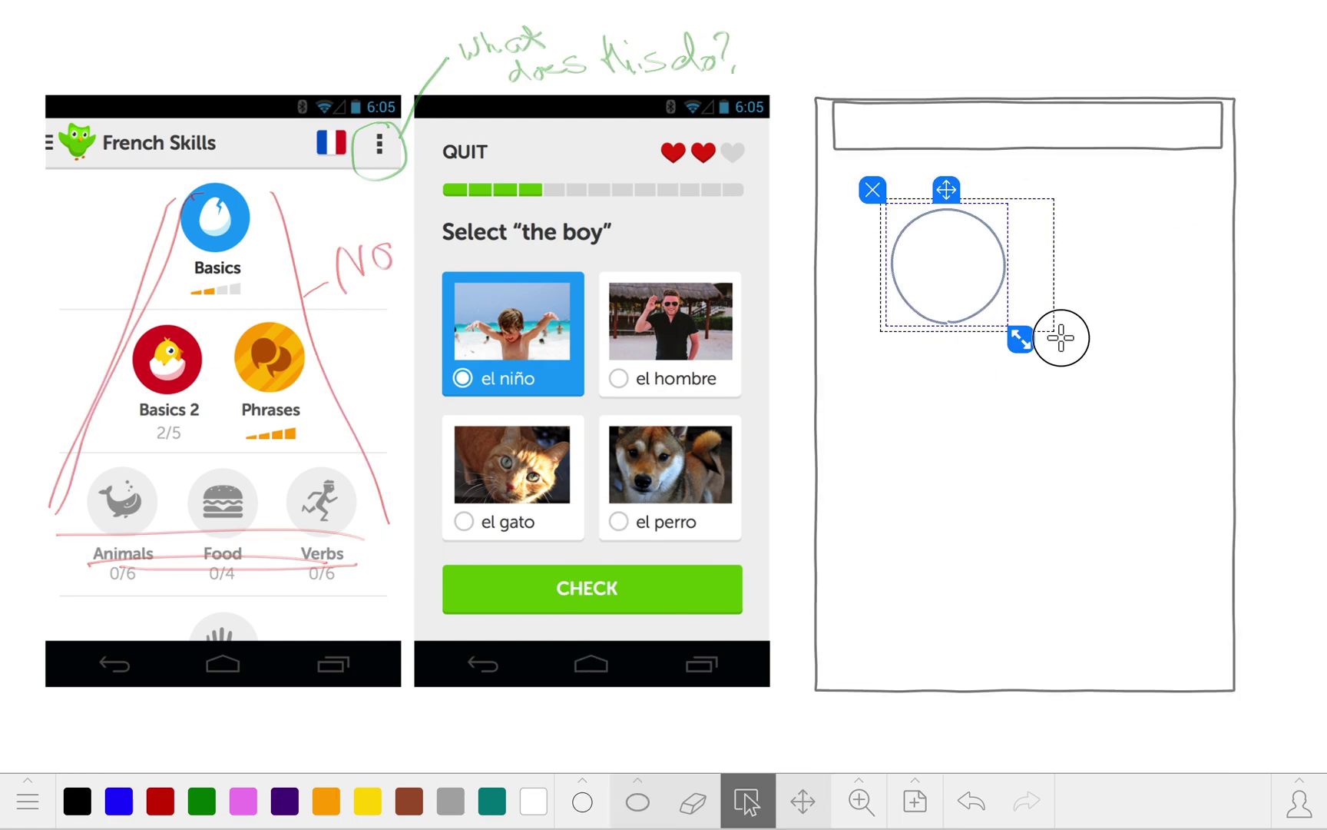
{"action": "key", "text": "ctrl+d"}
{"action": "left_click_drag", "start_coordinate": [964, 207], "coordinate": [1106, 193]}
{"action": "left_click_drag", "start_coordinate": [850, 171], "coordinate": [1189, 324]}
{"action": "key", "text": "ctrl+d"}
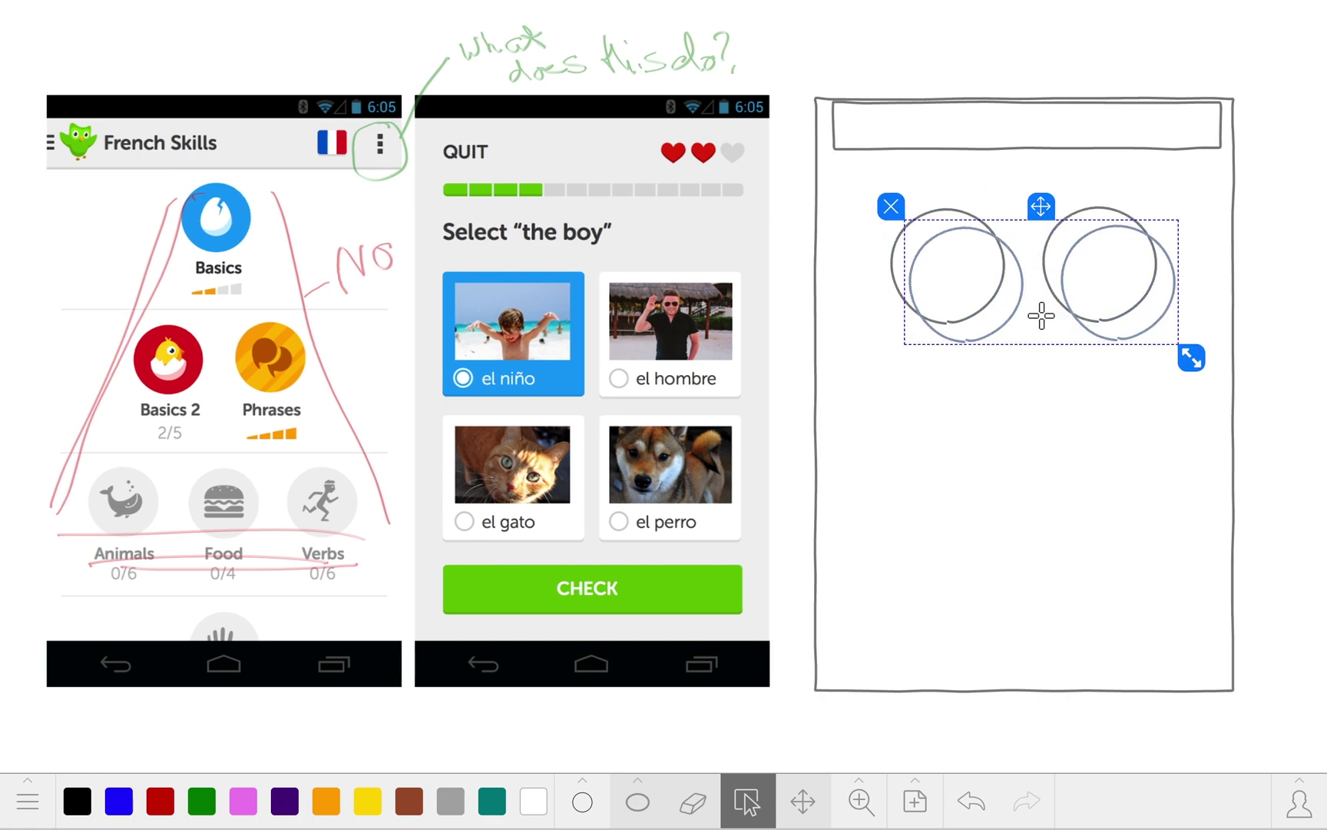
{"action": "left_click_drag", "start_coordinate": [1037, 221], "coordinate": [1042, 387]}
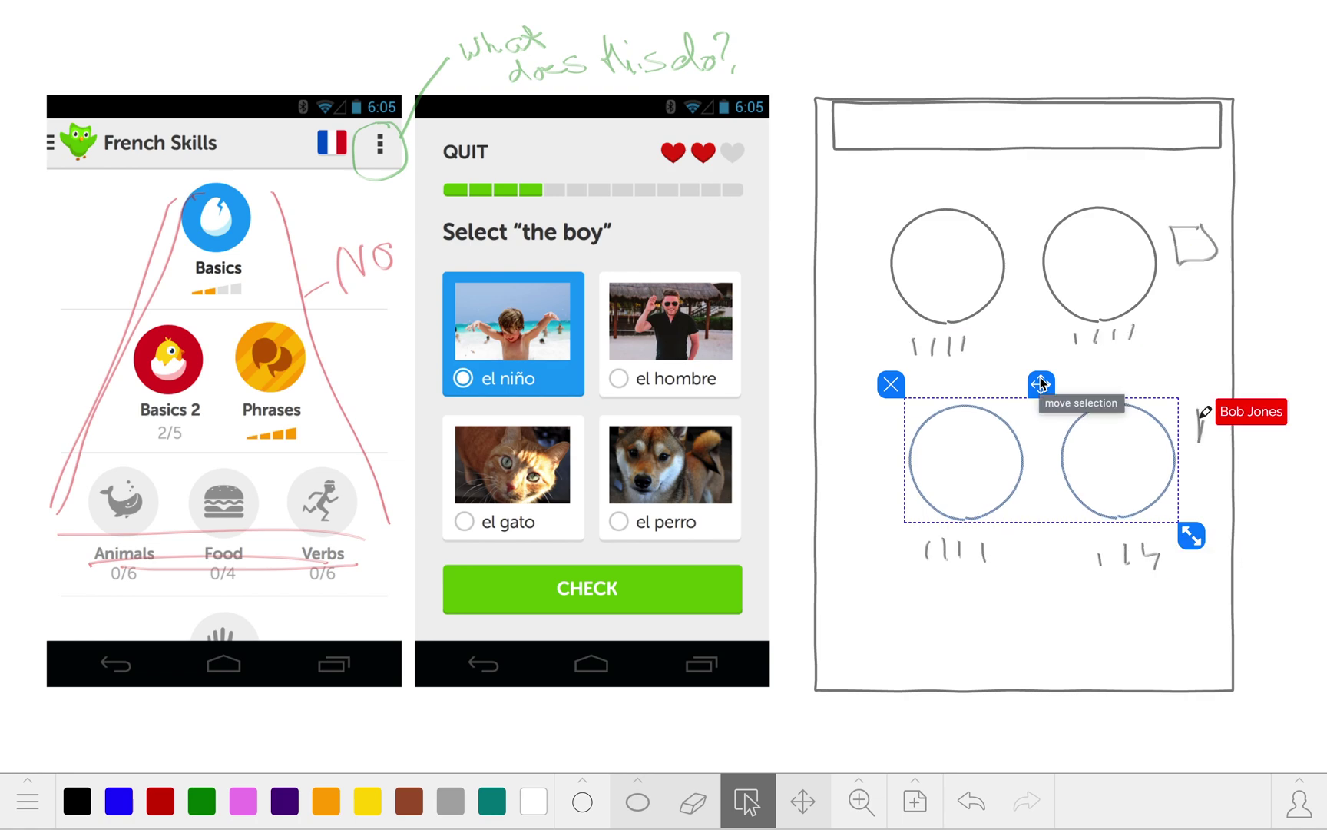
{"action": "left_click", "coordinate": [1274, 696]}
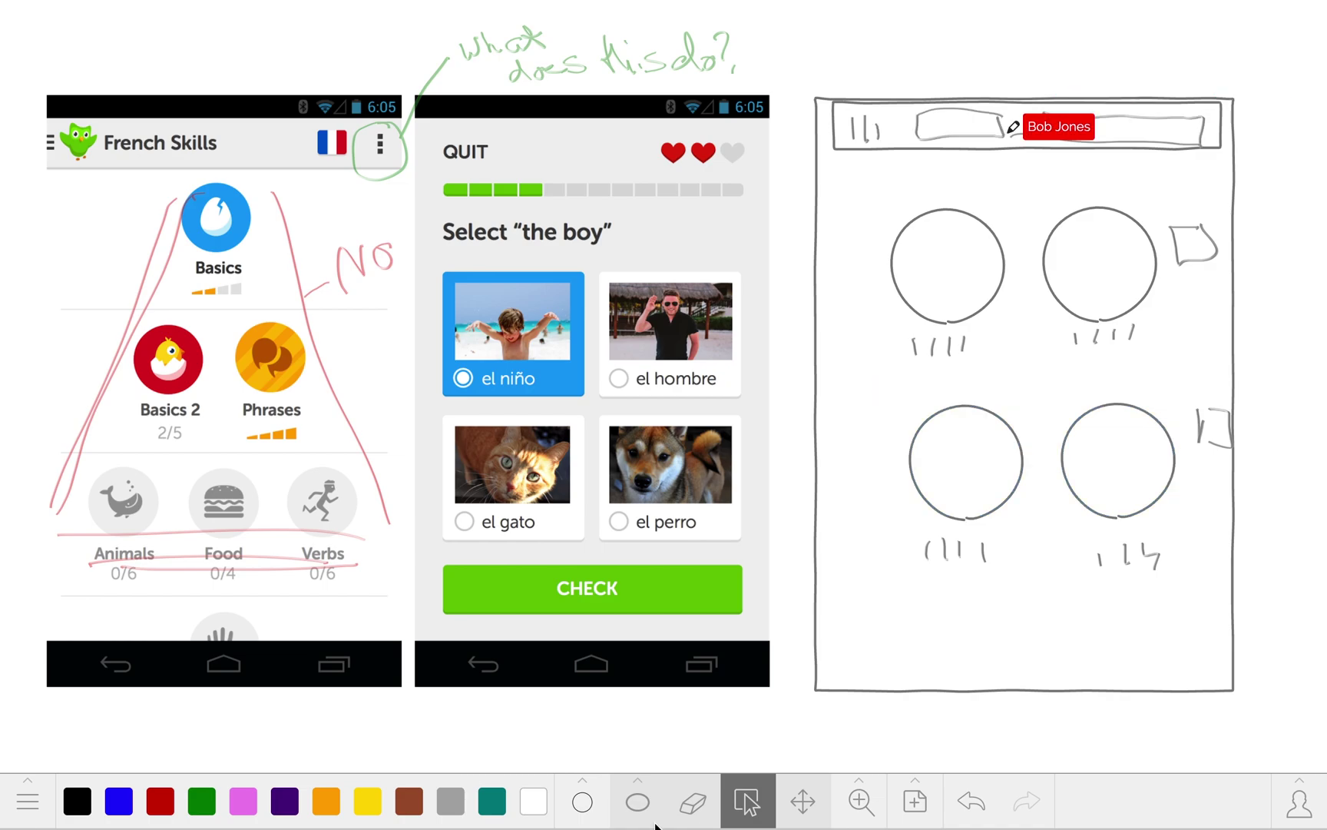